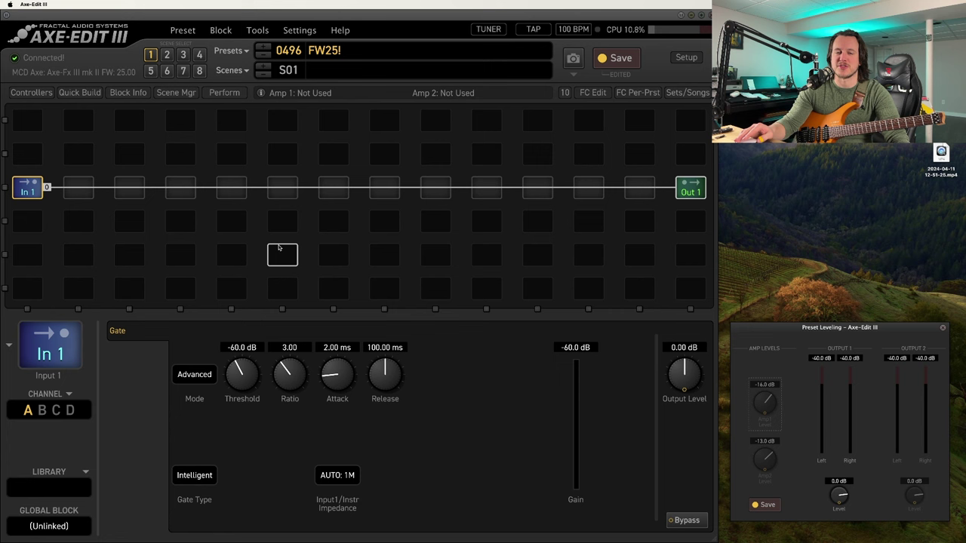
Place Amp 1 in the empty main-row slot and set its model to Class-A 30W Brilliant.
{"action": "right_click", "coordinate": [280, 186]}
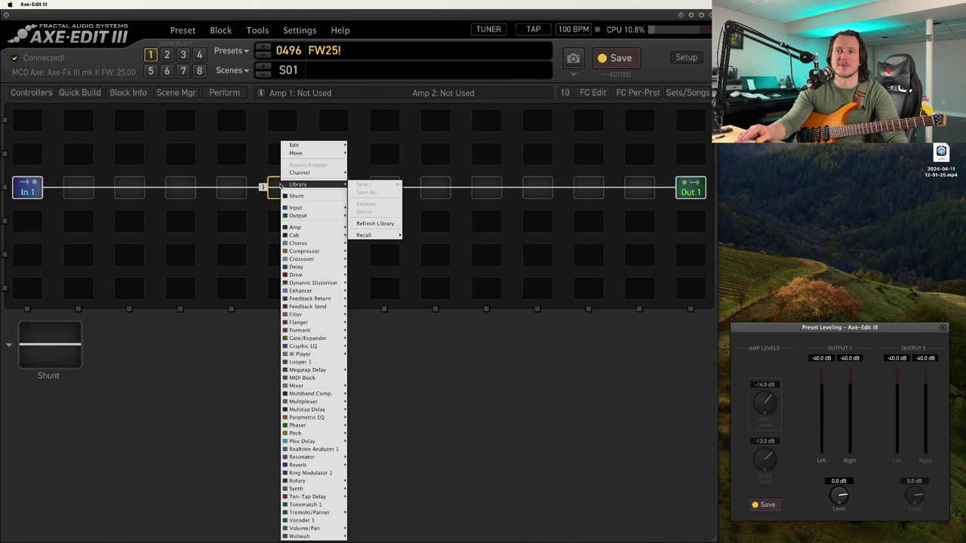
{"action": "left_click", "coordinate": [364, 228]}
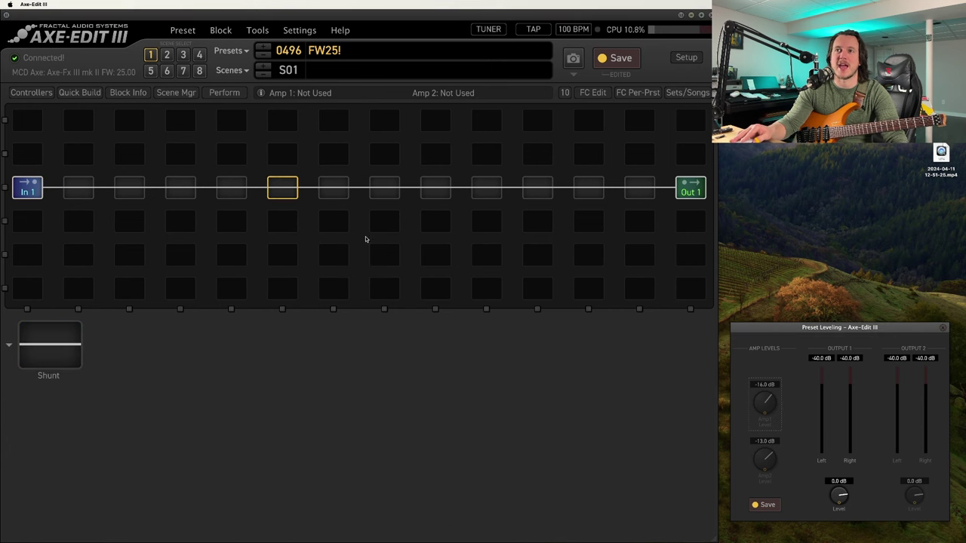
{"action": "left_click", "coordinate": [75, 446]}
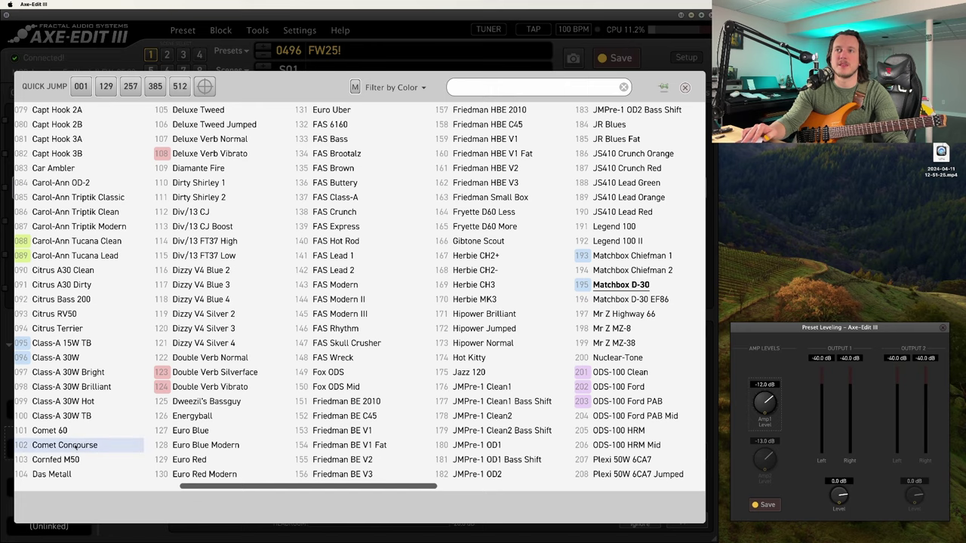
{"action": "scroll", "coordinate": [351, 299], "scroll_direction": "right", "scroll_amount": 2}
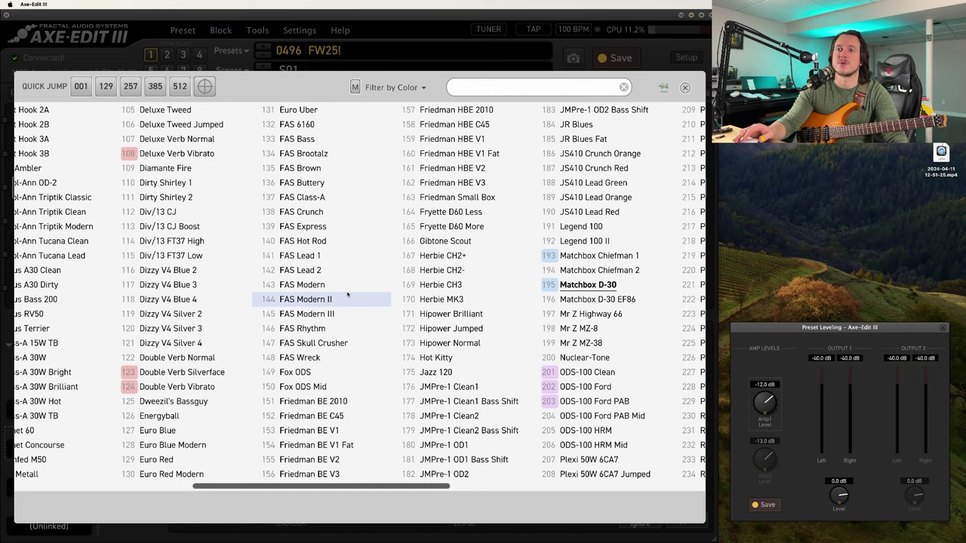
{"action": "scroll", "coordinate": [347, 294], "scroll_direction": "right", "scroll_amount": 8}
{"action": "scroll", "coordinate": [348, 294], "scroll_direction": "left", "scroll_amount": 6}
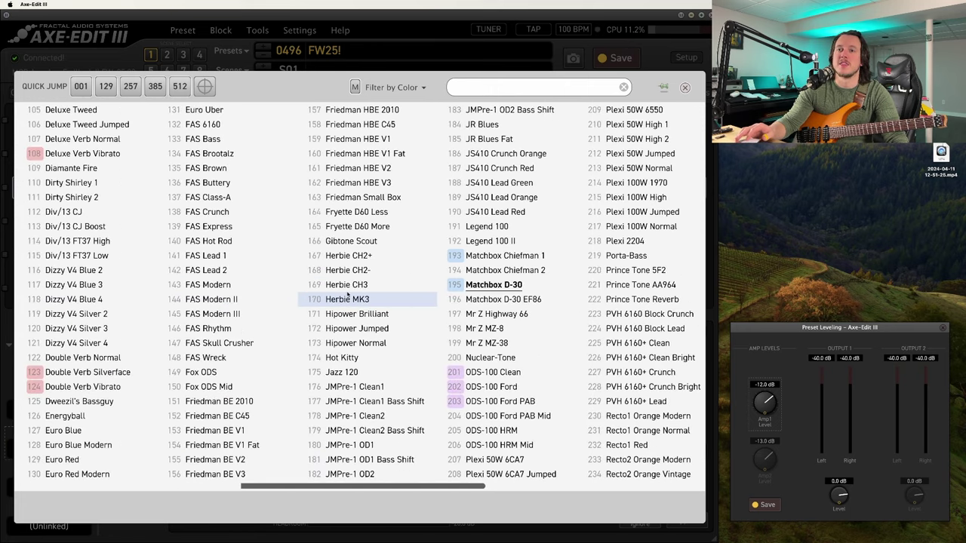
{"action": "scroll", "coordinate": [347, 295], "scroll_direction": "left", "scroll_amount": 6}
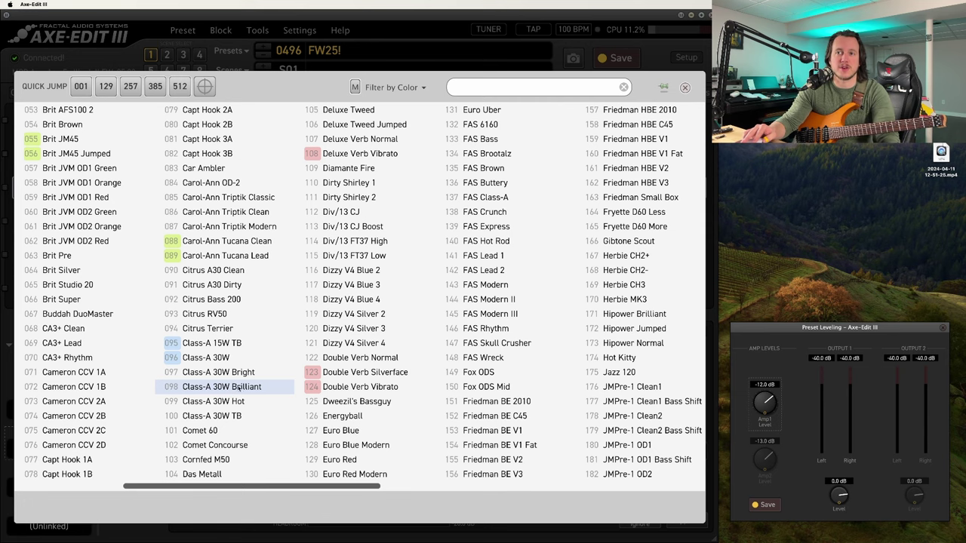
{"action": "left_click", "coordinate": [243, 387]}
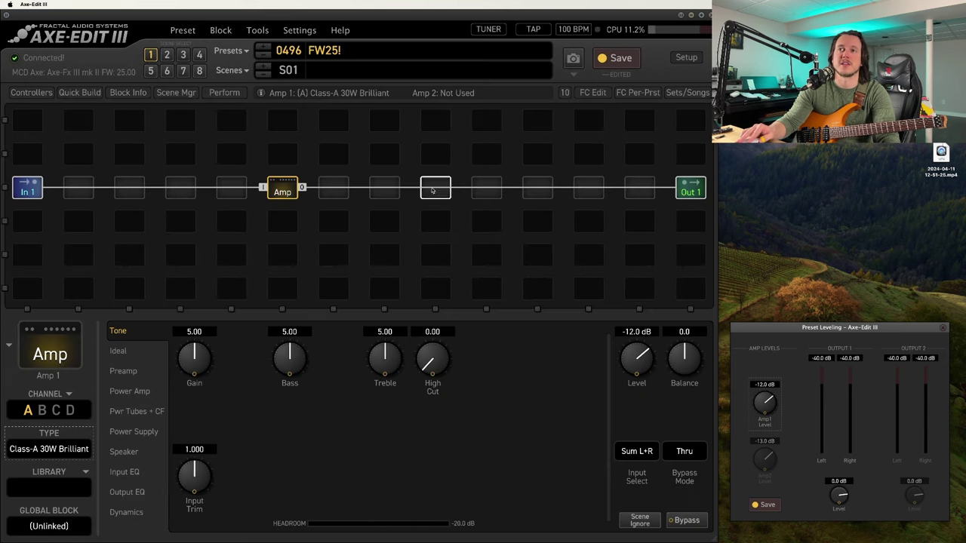
Add a Cab block after the amp, load the Dyna AC-30 cab, then reselect the Amp block.
{"action": "left_click", "coordinate": [333, 189]}
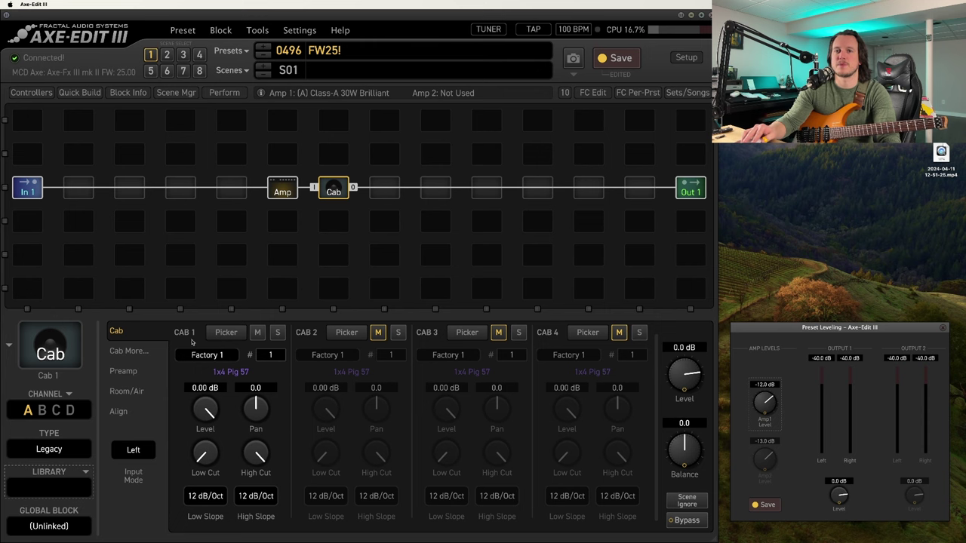
{"action": "left_click", "coordinate": [51, 495]}
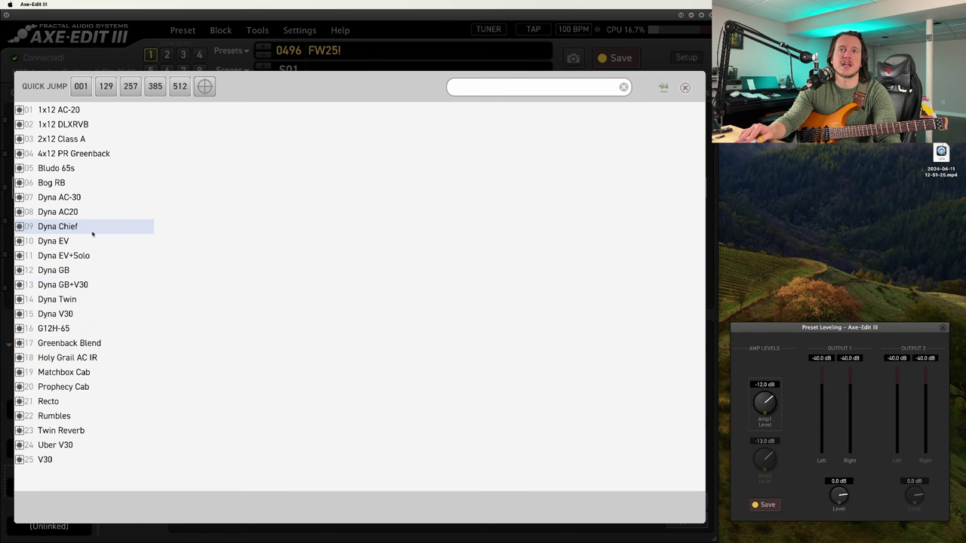
{"action": "left_click", "coordinate": [128, 197]}
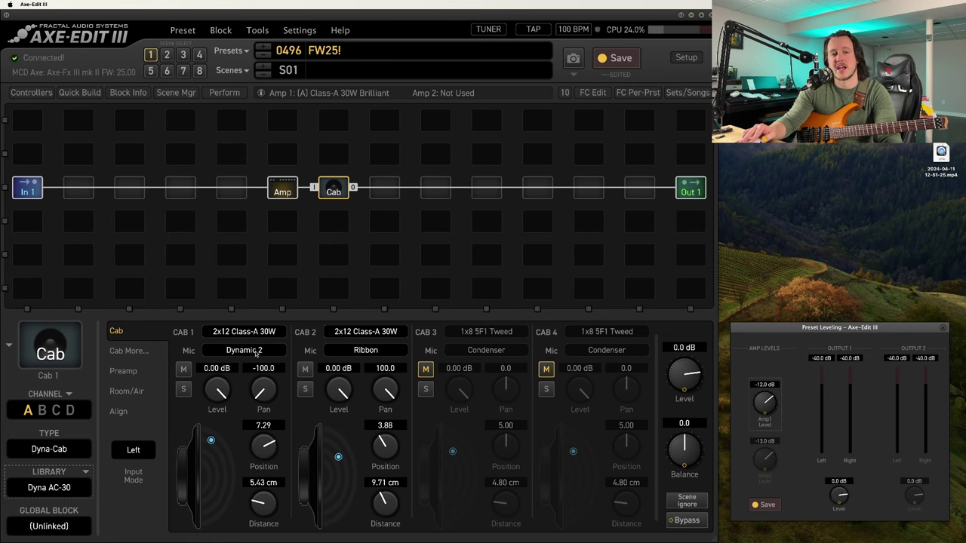
{"action": "left_click", "coordinate": [282, 189]}
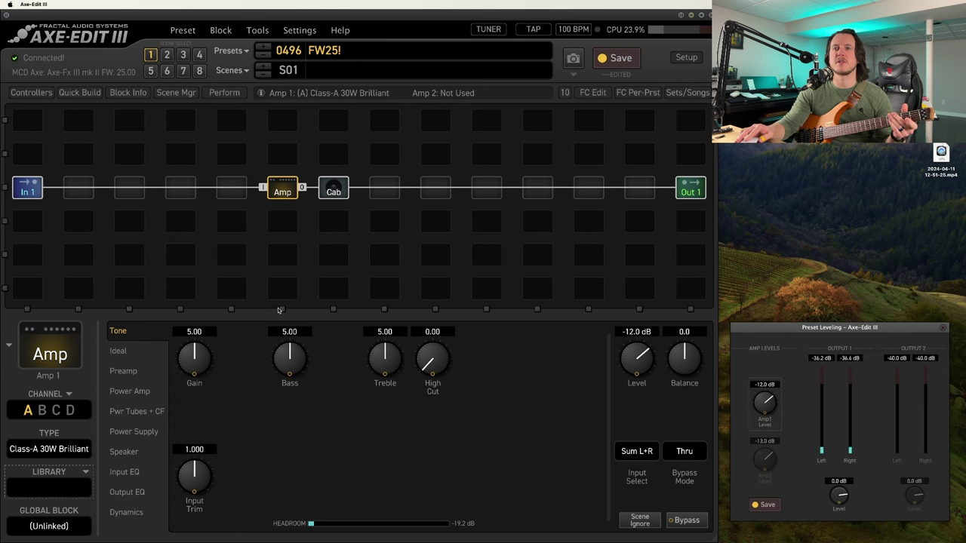
Set the amp's Gain to 4.06, Bass 3.94, Treble 6.15 and High Cut 4.77.
{"action": "left_click_drag", "start_coordinate": [206, 364], "coordinate": [180, 374]}
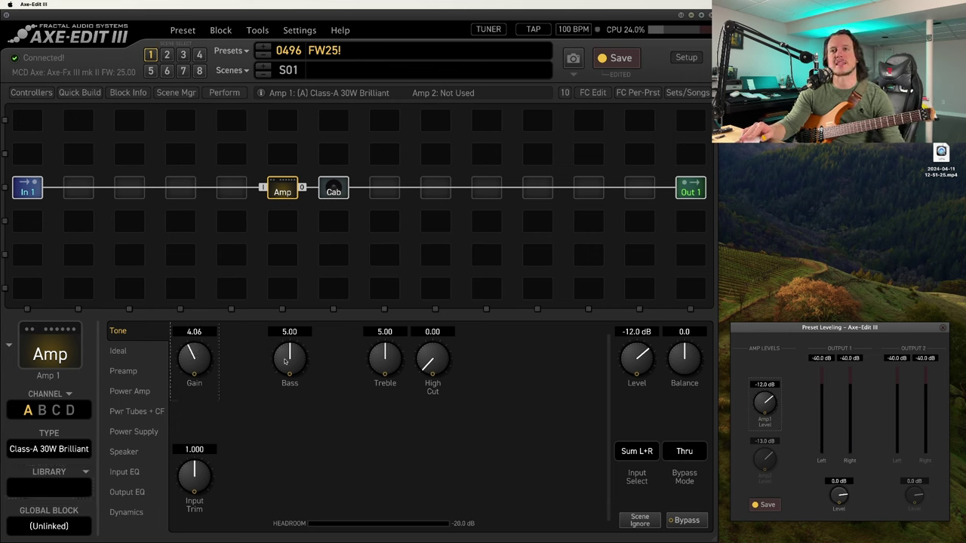
{"action": "left_click_drag", "start_coordinate": [299, 364], "coordinate": [281, 376]}
{"action": "left_click_drag", "start_coordinate": [383, 370], "coordinate": [525, 309]}
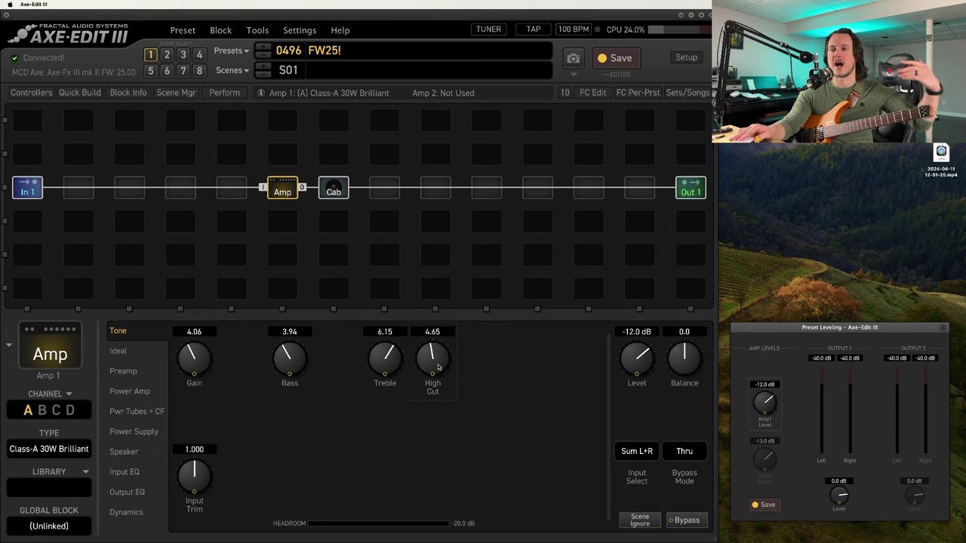
{"action": "scroll", "coordinate": [431, 367], "scroll_direction": "down", "scroll_amount": 3}
{"action": "scroll", "coordinate": [429, 367], "scroll_direction": "up", "scroll_amount": 4}
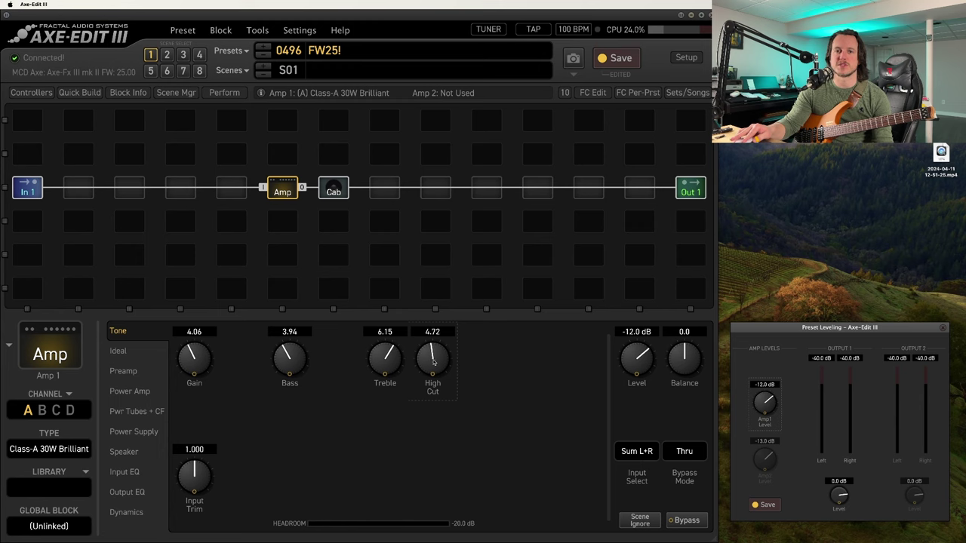
{"action": "scroll", "coordinate": [438, 366], "scroll_direction": "up", "scroll_amount": 1}
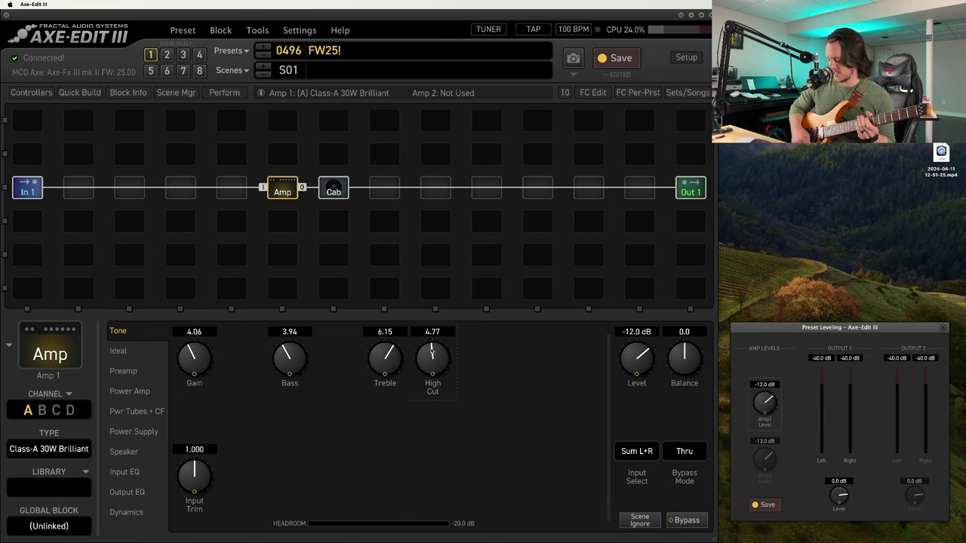
Raise the amp Gain to about 5.8.
{"action": "left_click_drag", "start_coordinate": [194, 360], "coordinate": [234, 345]}
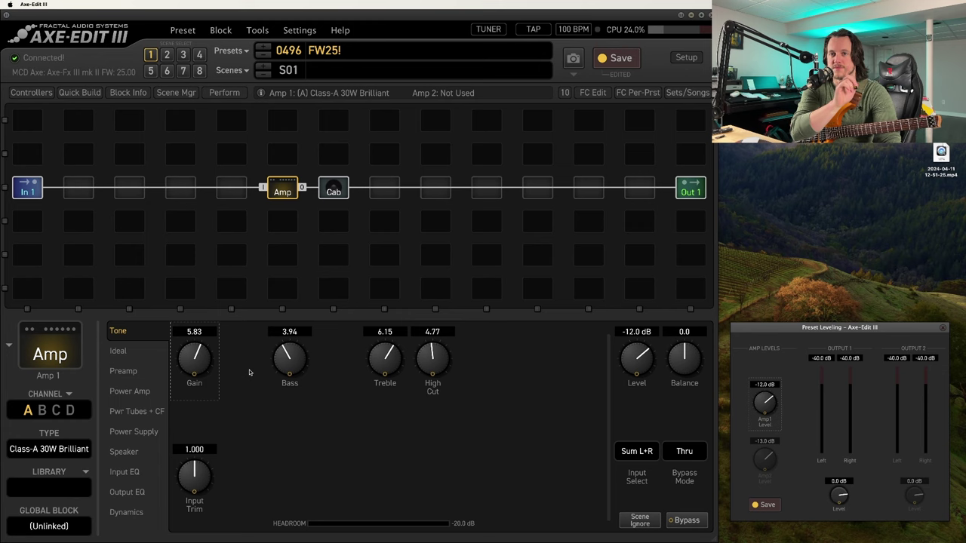
Lower amp Gain to 3.72, insert Drive 1 before the amp, and show its drive types.
{"action": "left_click_drag", "start_coordinate": [194, 359], "coordinate": [136, 372]}
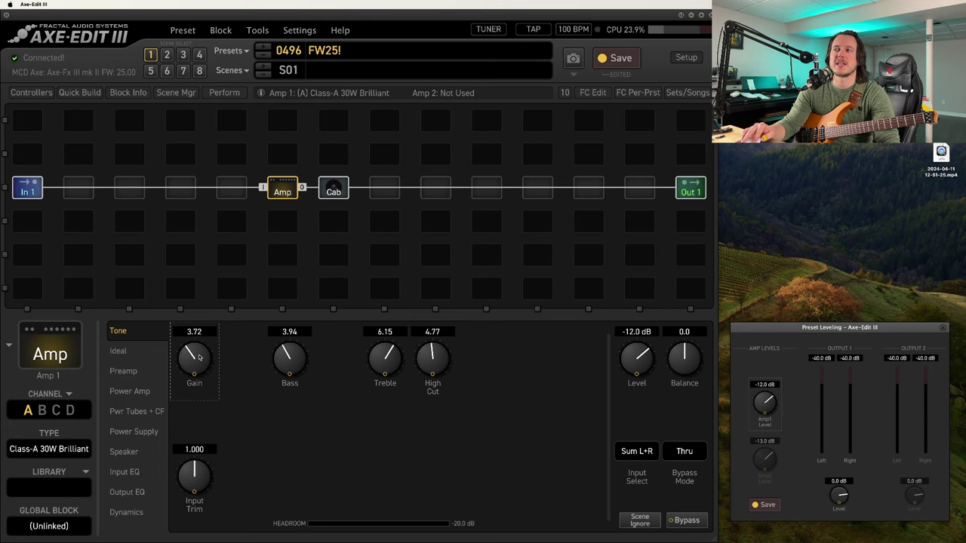
{"action": "right_click", "coordinate": [231, 189]}
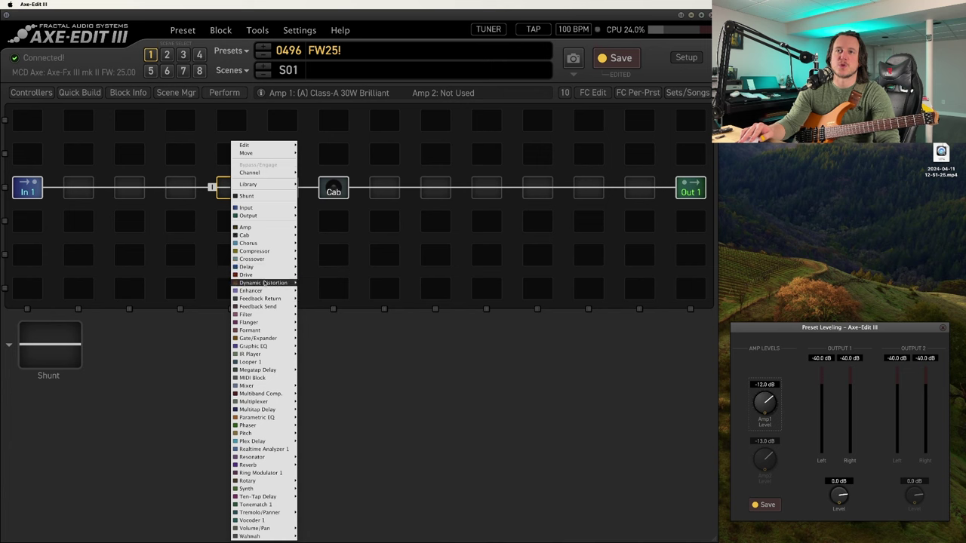
{"action": "left_click", "coordinate": [330, 269]}
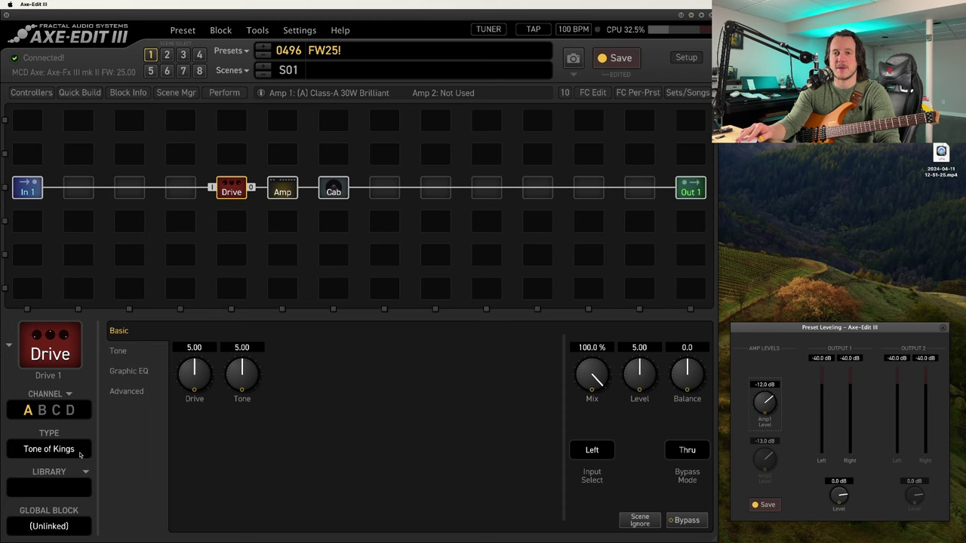
{"action": "left_click", "coordinate": [80, 453]}
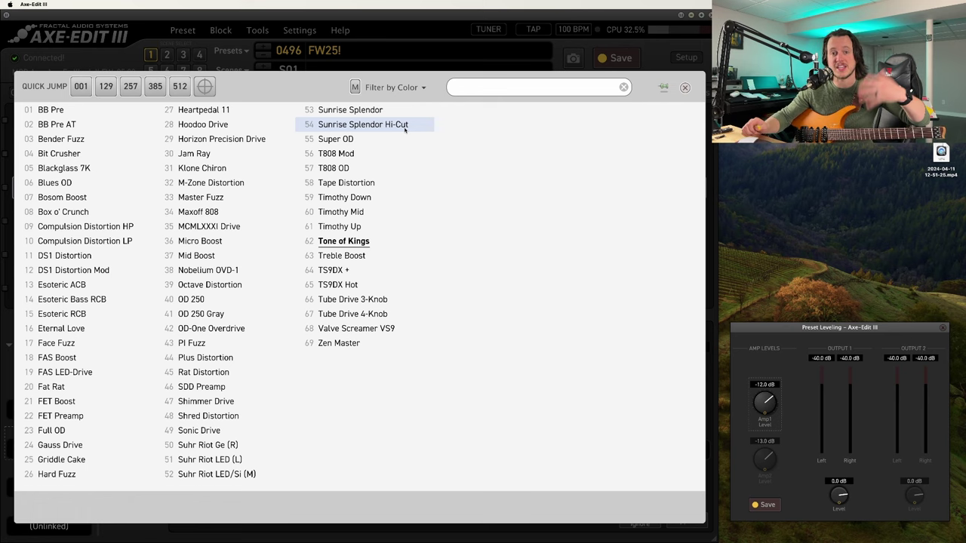
Switch Drive 1 to Sunrise Splendor with Gain 5.92 and Level 5.80.
{"action": "left_click", "coordinate": [361, 112]}
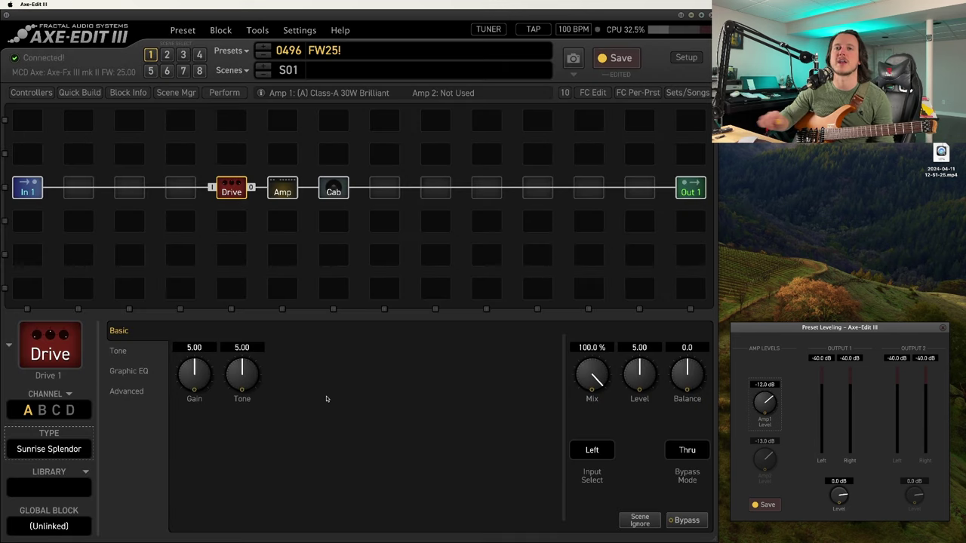
{"action": "left_click_drag", "start_coordinate": [196, 368], "coordinate": [211, 368]}
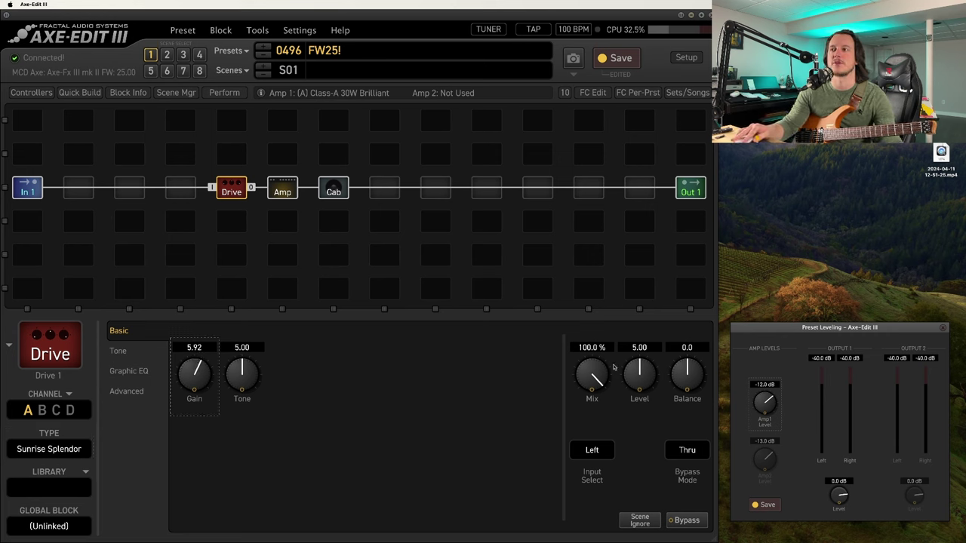
{"action": "left_click_drag", "start_coordinate": [640, 374], "coordinate": [658, 360]}
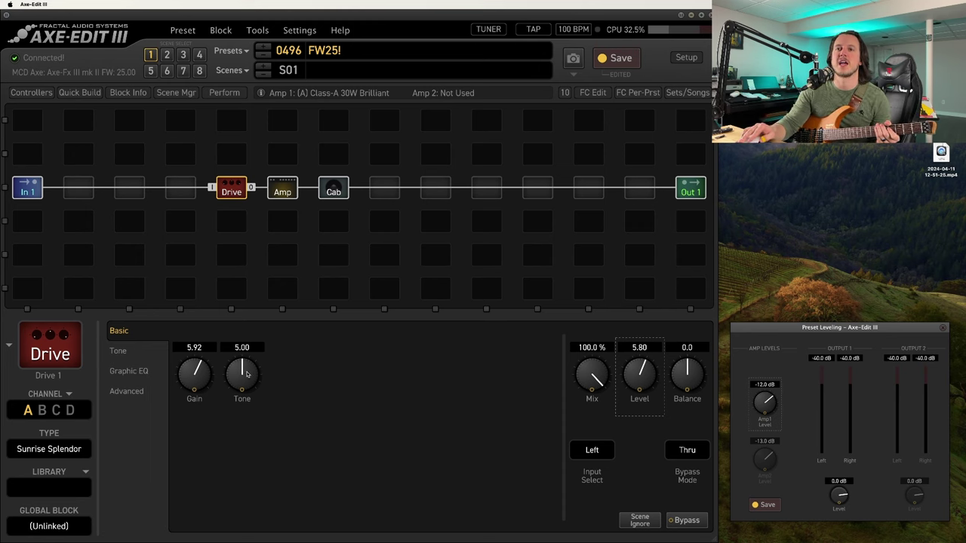
Turn the Sunrise Splendor drive's Tone down to 4.03.
{"action": "left_click_drag", "start_coordinate": [251, 382], "coordinate": [212, 379]}
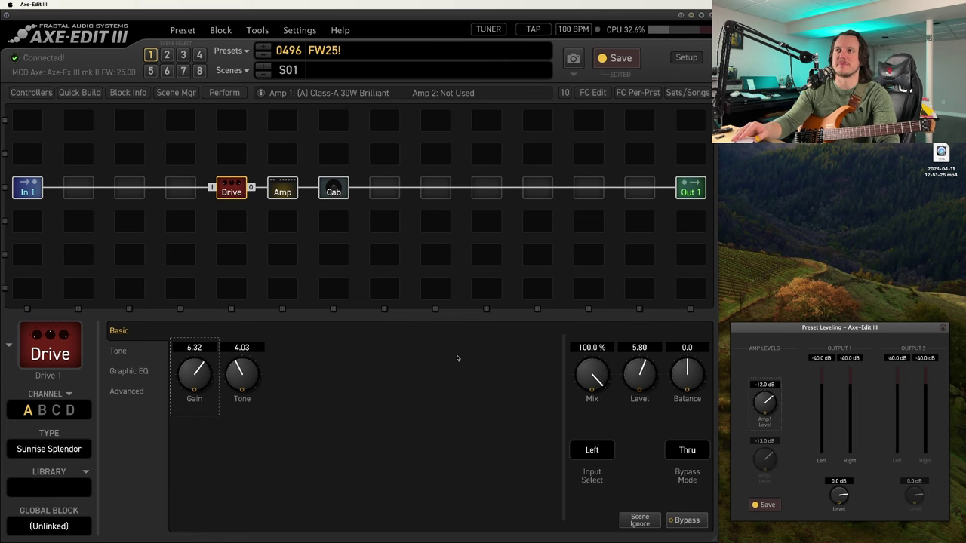
Add a Reverb and a Multitap Delay below it, wired in parallel after the Cab.
{"action": "right_click", "coordinate": [598, 152]}
{"action": "mouse_move", "coordinate": [549, 216]}
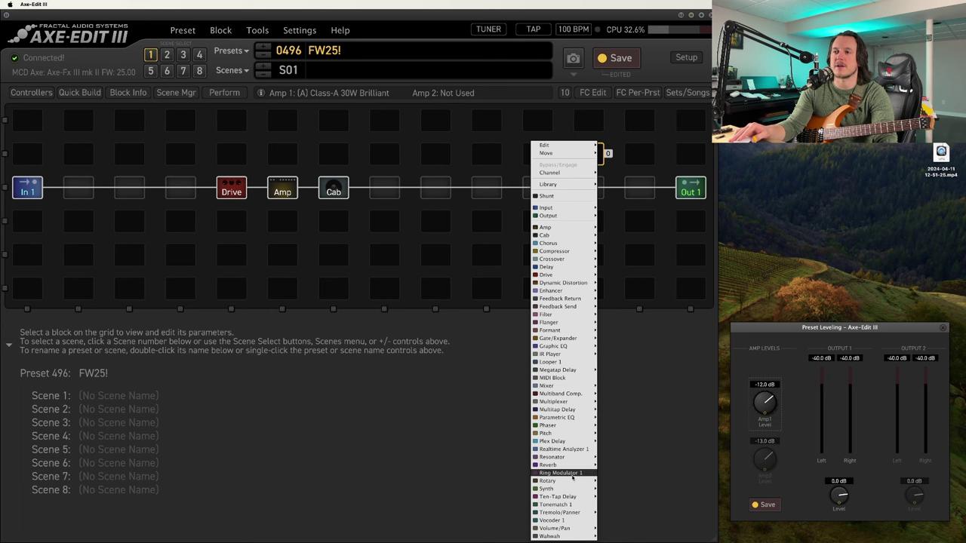
{"action": "mouse_move", "coordinate": [574, 465]}
{"action": "left_click", "coordinate": [621, 462]}
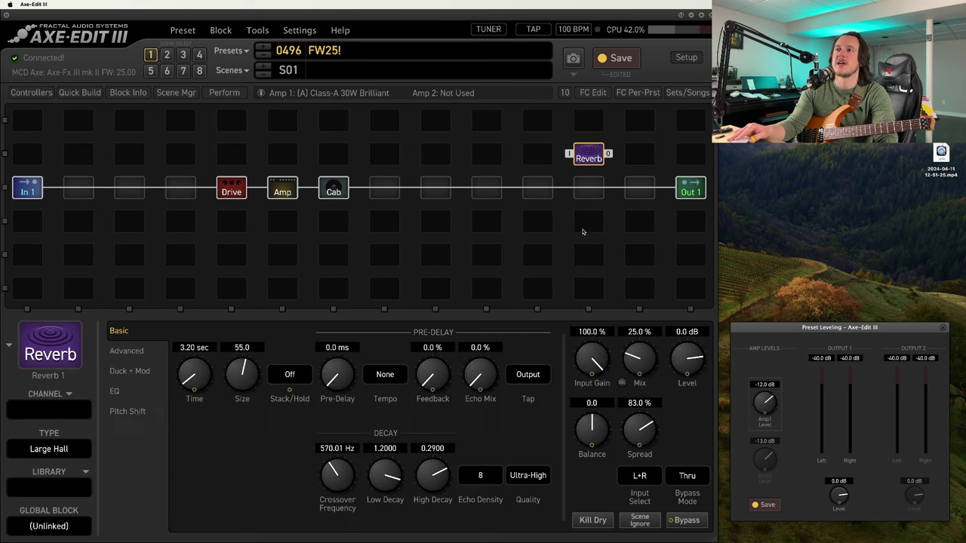
{"action": "right_click", "coordinate": [590, 221]}
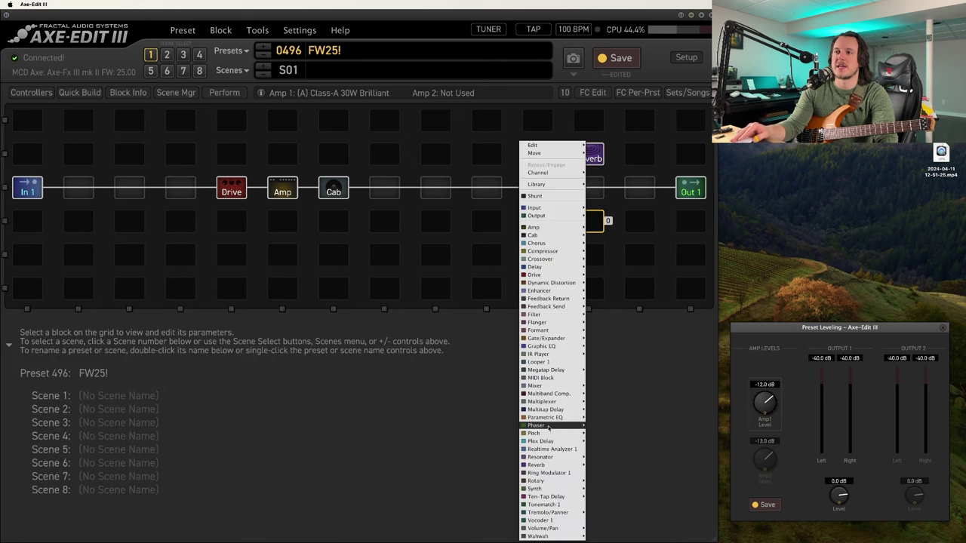
{"action": "mouse_move", "coordinate": [546, 409]}
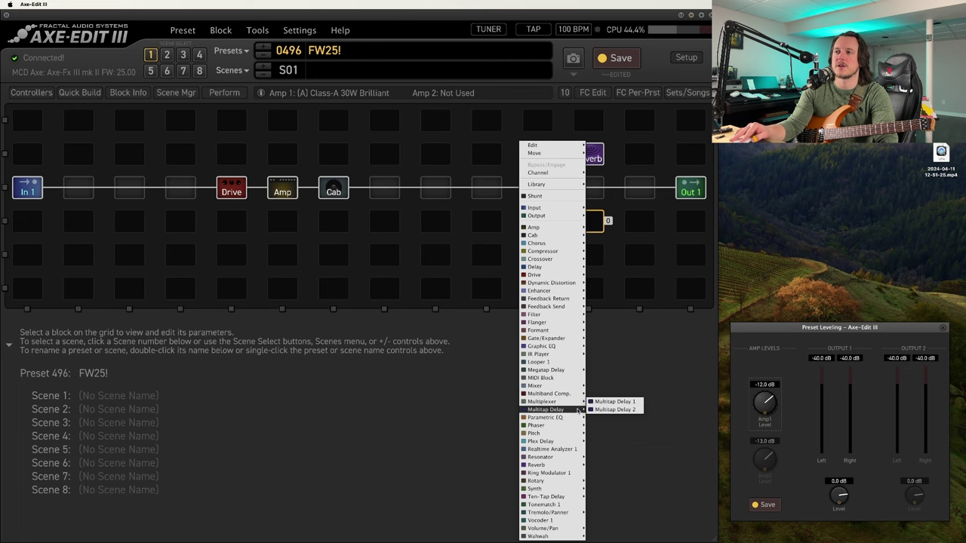
{"action": "left_click", "coordinate": [611, 409]}
{"action": "left_click_drag", "start_coordinate": [569, 153], "coordinate": [558, 187]}
{"action": "left_click", "coordinate": [613, 190]}
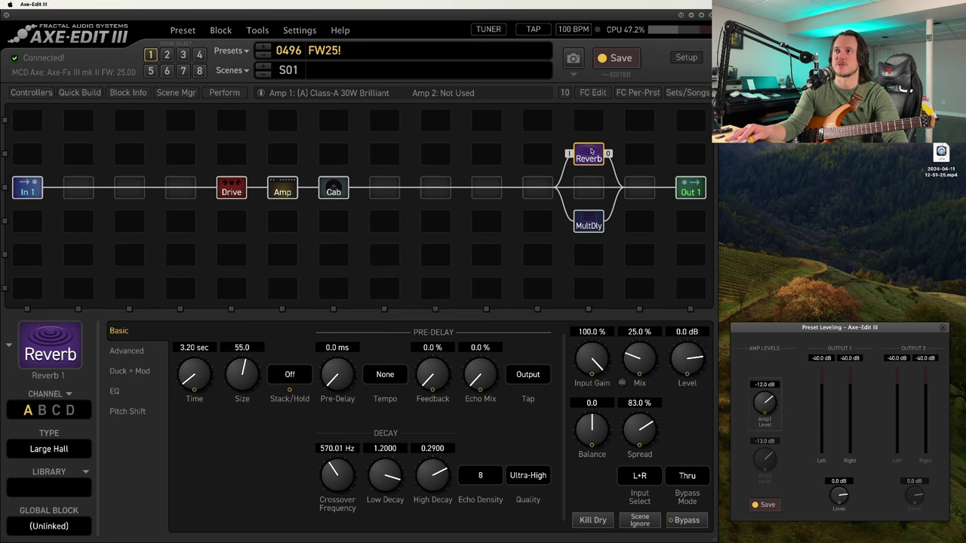
Turn on the reverb's Kill Dry and set its Bypass Mode to Mute In.
{"action": "left_click", "coordinate": [587, 522]}
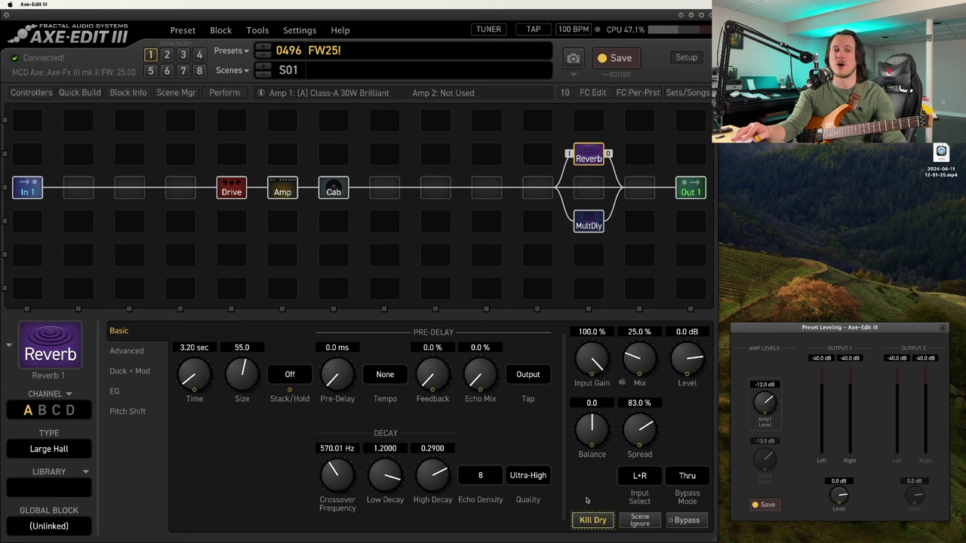
{"action": "left_click", "coordinate": [700, 478]}
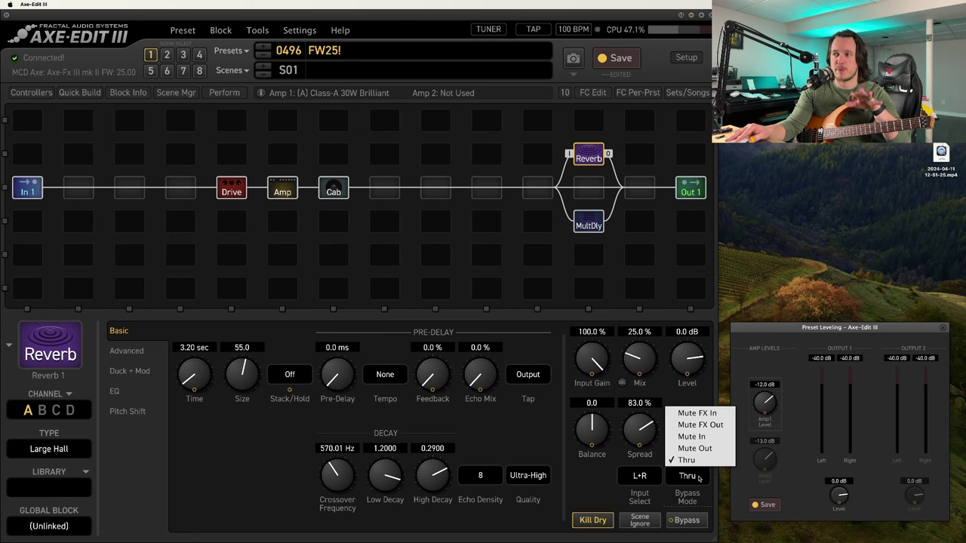
{"action": "left_click", "coordinate": [706, 437]}
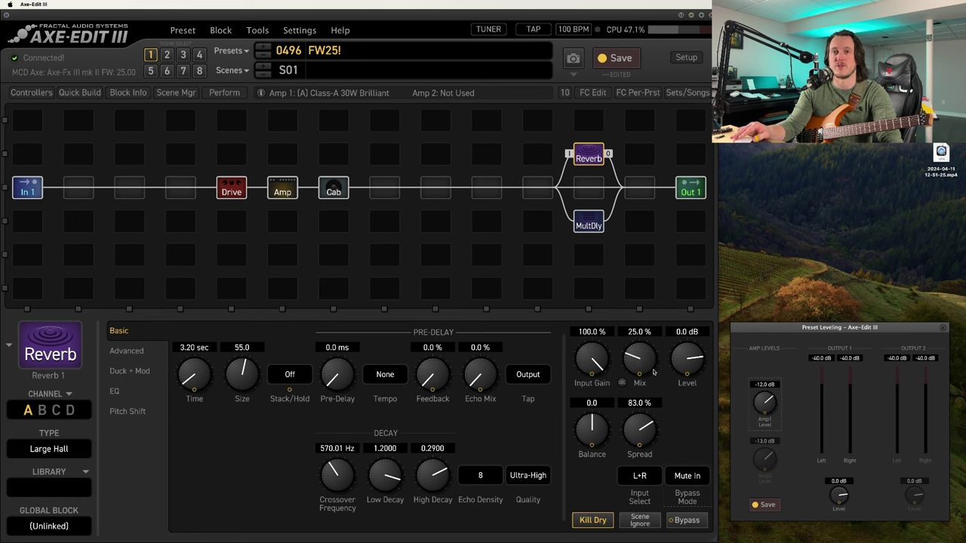
Check the Multitap Delay settings, then set the Reverb Mix to 9.5%.
{"action": "left_click", "coordinate": [593, 229]}
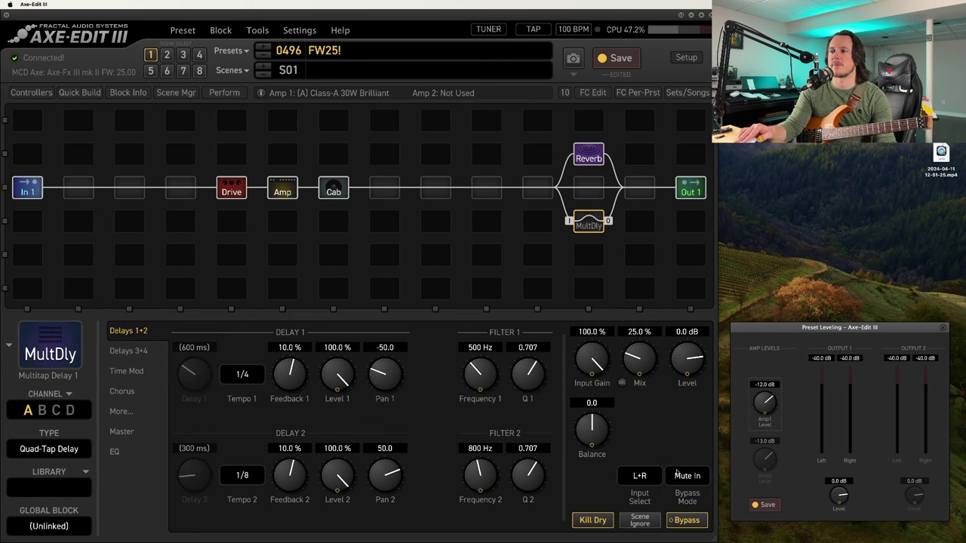
{"action": "left_click", "coordinate": [588, 157]}
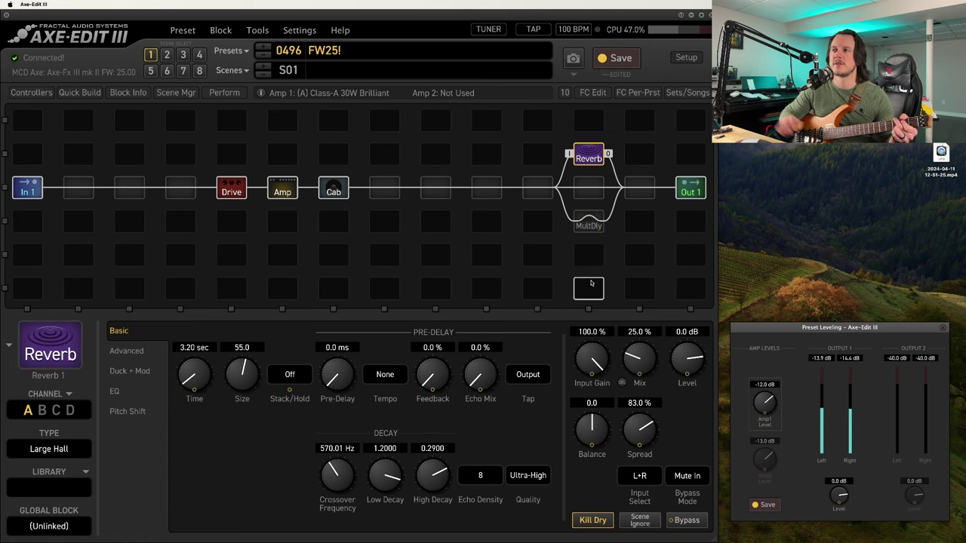
{"action": "left_click_drag", "start_coordinate": [632, 354], "coordinate": [640, 374]}
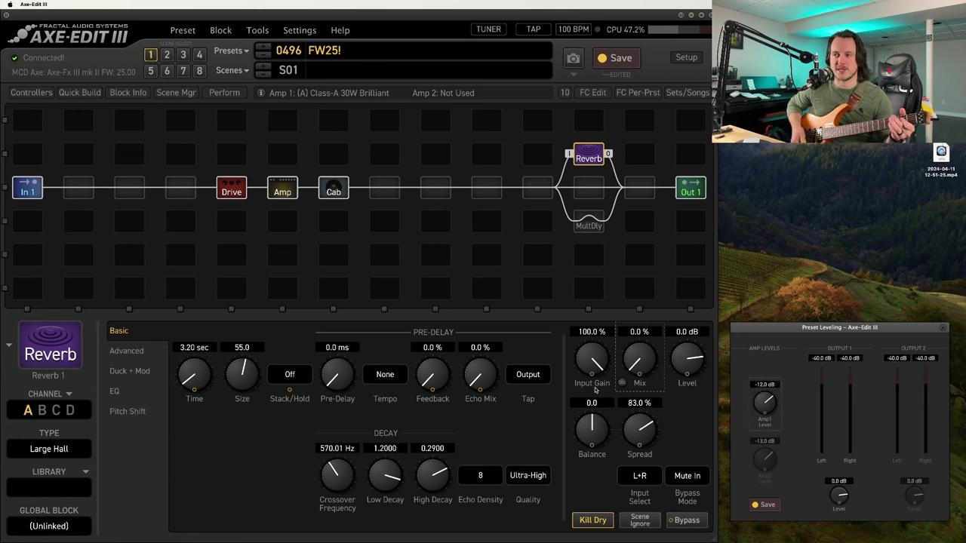
{"action": "scroll", "coordinate": [656, 360], "scroll_direction": "up", "scroll_amount": 4}
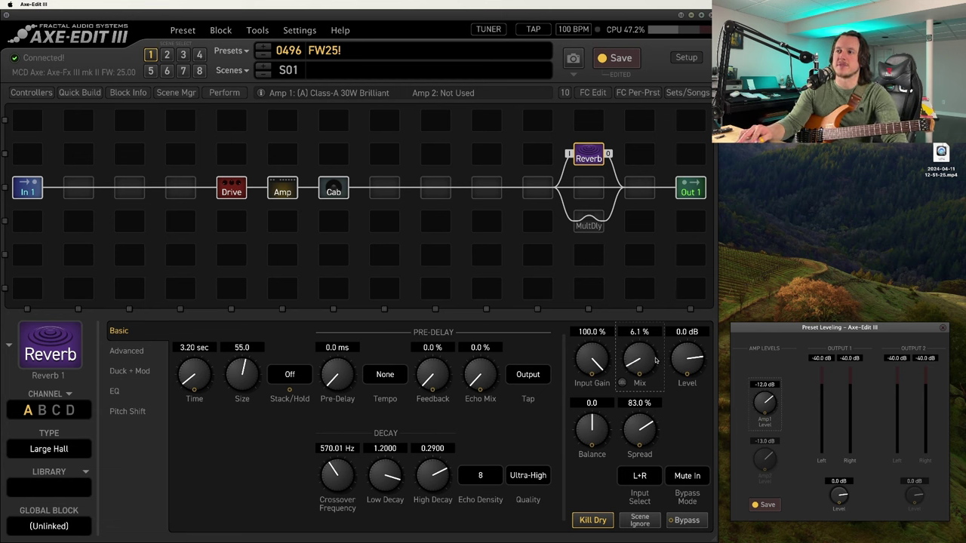
{"action": "scroll", "coordinate": [656, 361], "scroll_direction": "up", "scroll_amount": 2}
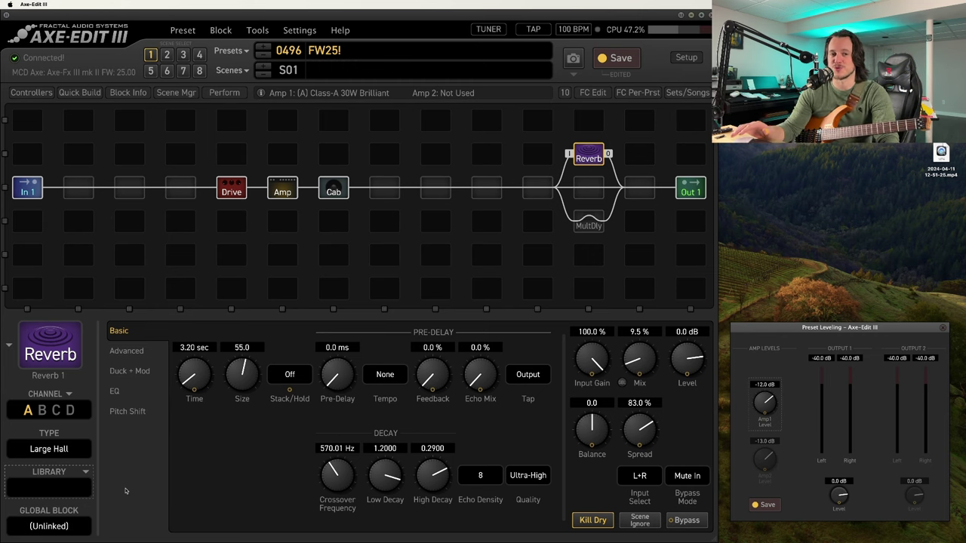
{"action": "left_click", "coordinate": [226, 94]}
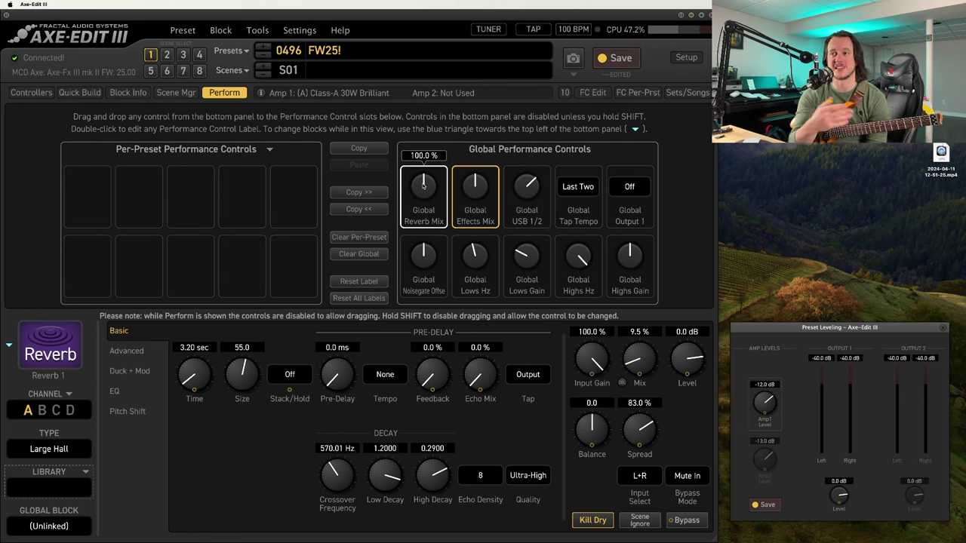
{"action": "left_click_drag", "start_coordinate": [424, 186], "coordinate": [308, 432]}
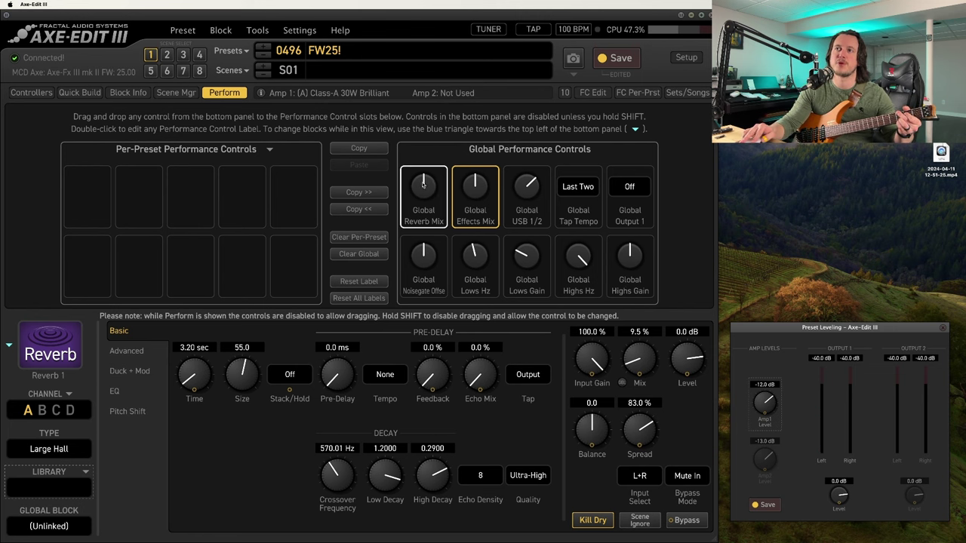
{"action": "left_click_drag", "start_coordinate": [423, 185], "coordinate": [293, 264]}
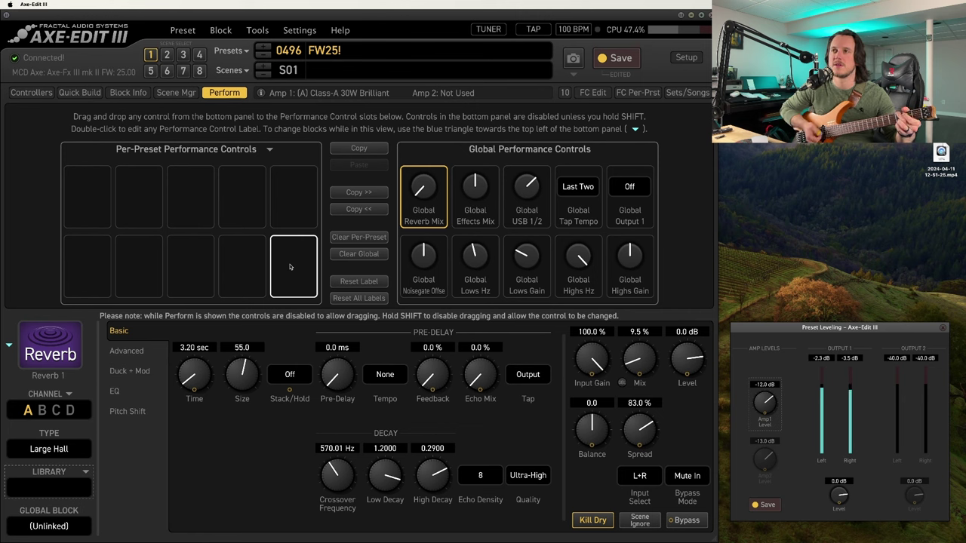
{"action": "scroll", "coordinate": [418, 186], "scroll_direction": "up", "scroll_amount": 3}
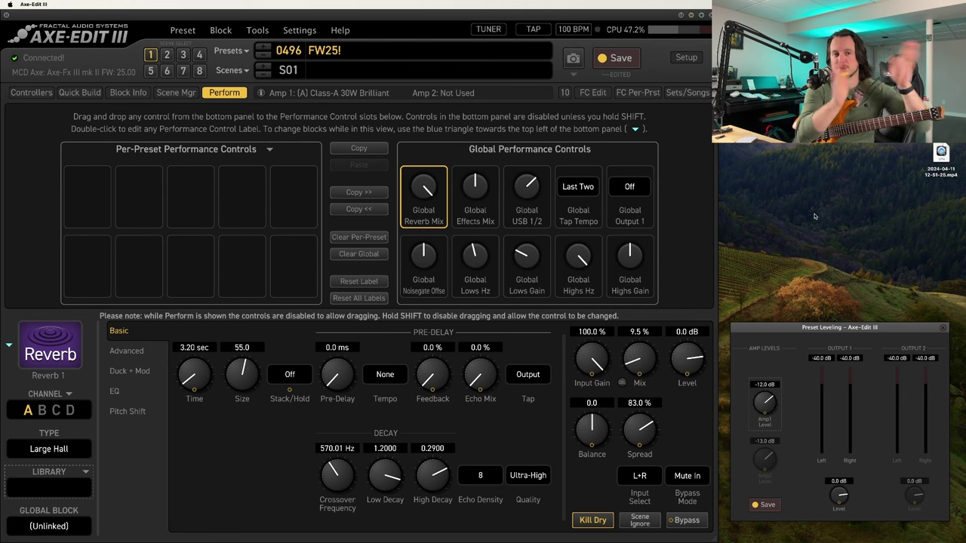
{"action": "scroll", "coordinate": [423, 187], "scroll_direction": "up", "scroll_amount": 5}
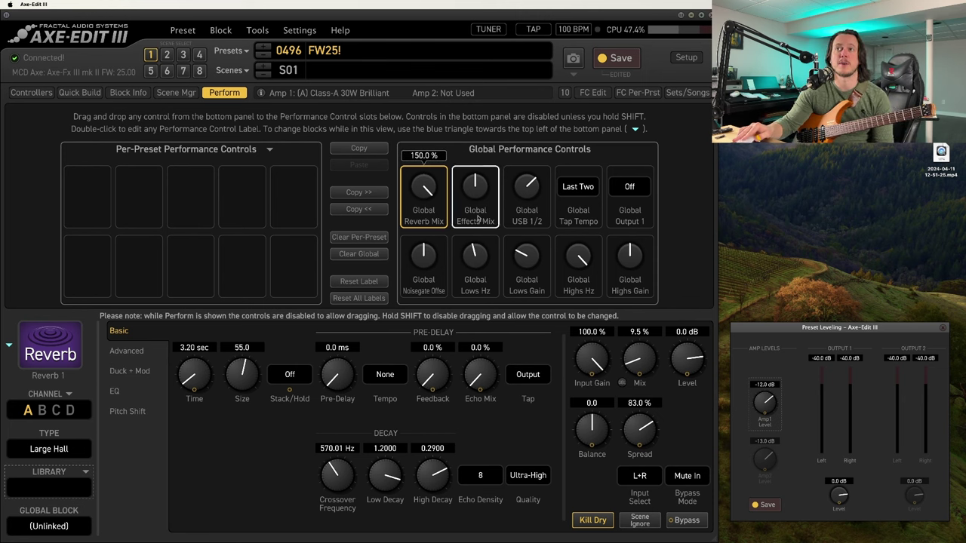
{"action": "scroll", "coordinate": [424, 188], "scroll_direction": "up", "scroll_amount": 5}
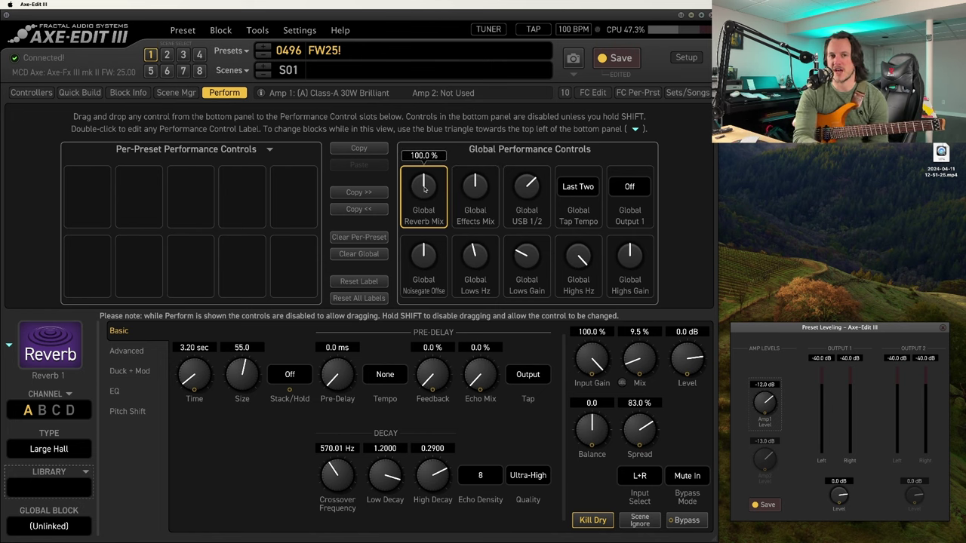
Load the Wide Lead Delay library preset into the Multitap Delay after trying Chorused Lead Dly.
{"action": "key", "text": "Escape"}
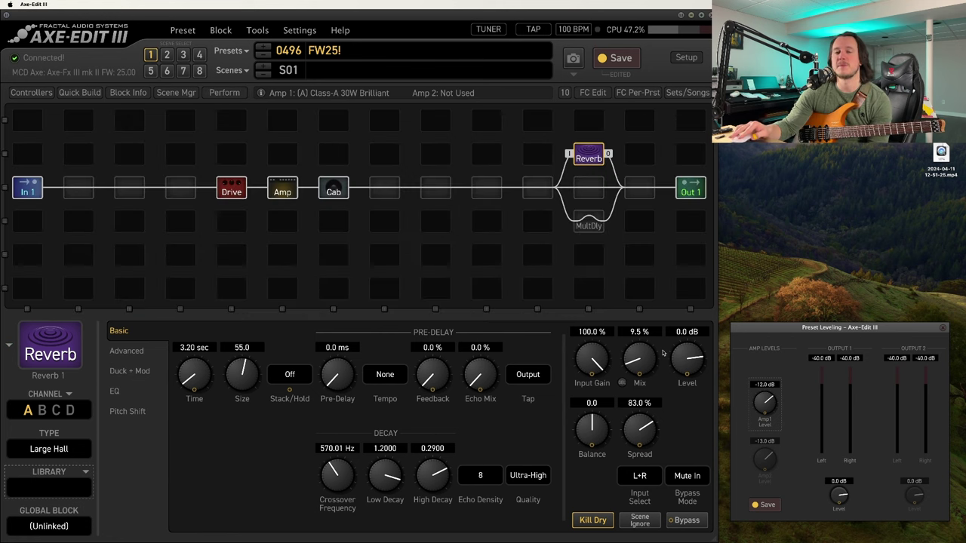
{"action": "left_click", "coordinate": [587, 222]}
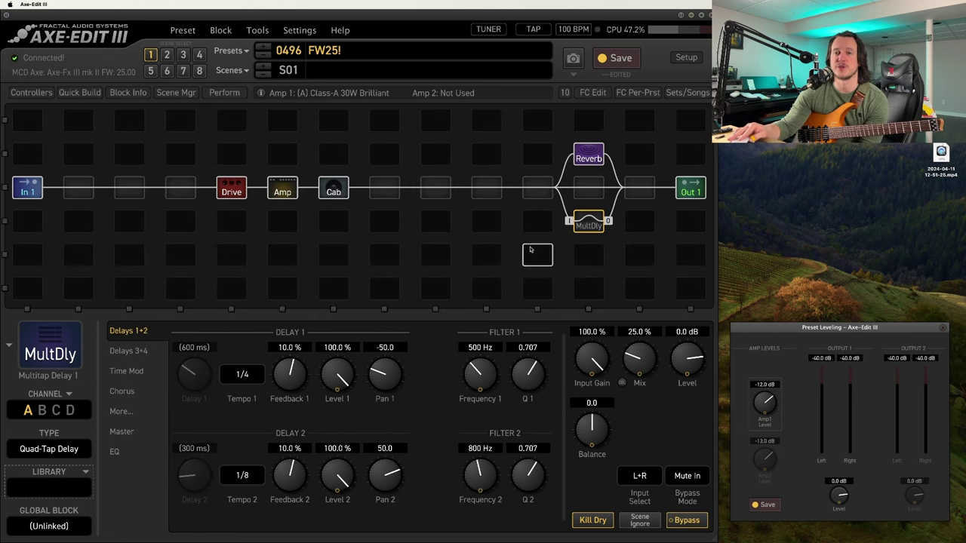
{"action": "left_click", "coordinate": [71, 490]}
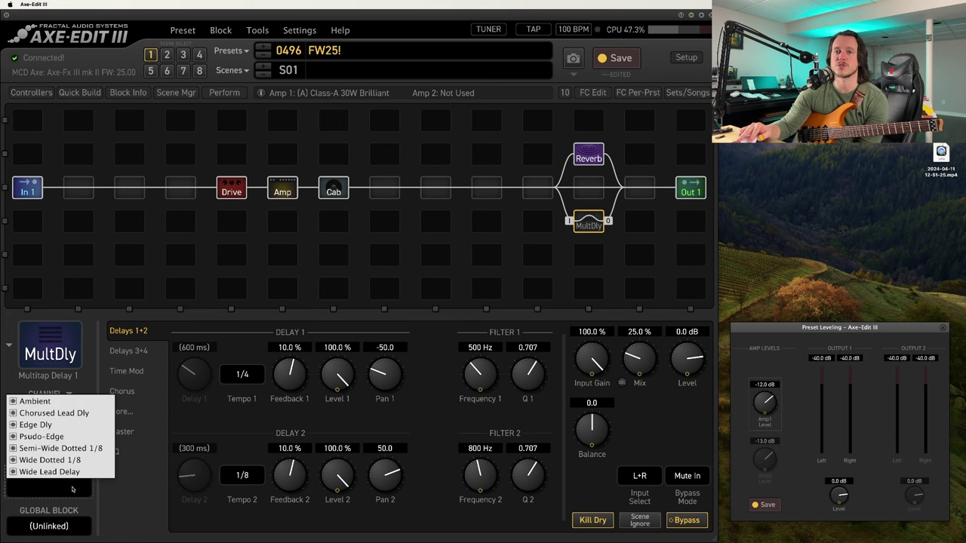
{"action": "left_click", "coordinate": [51, 414]}
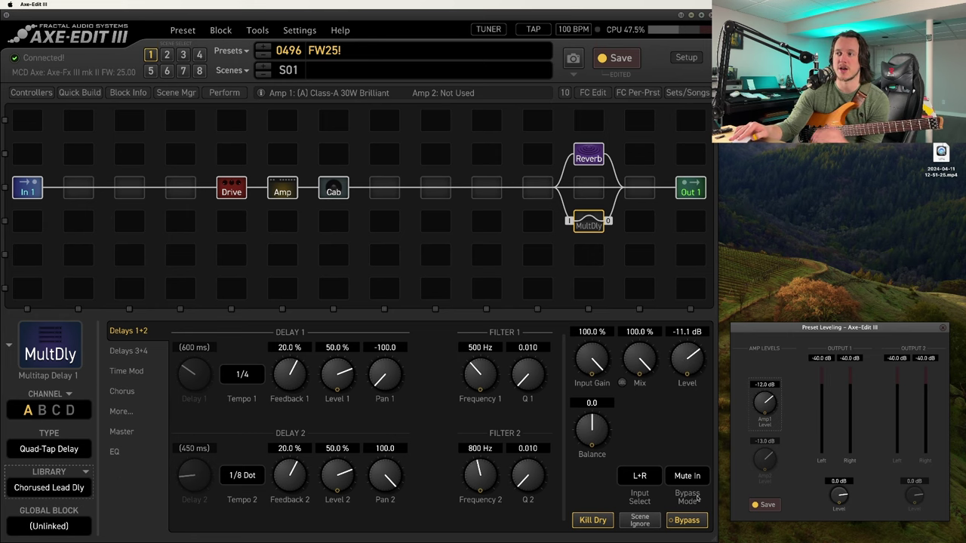
{"action": "left_click", "coordinate": [50, 492]}
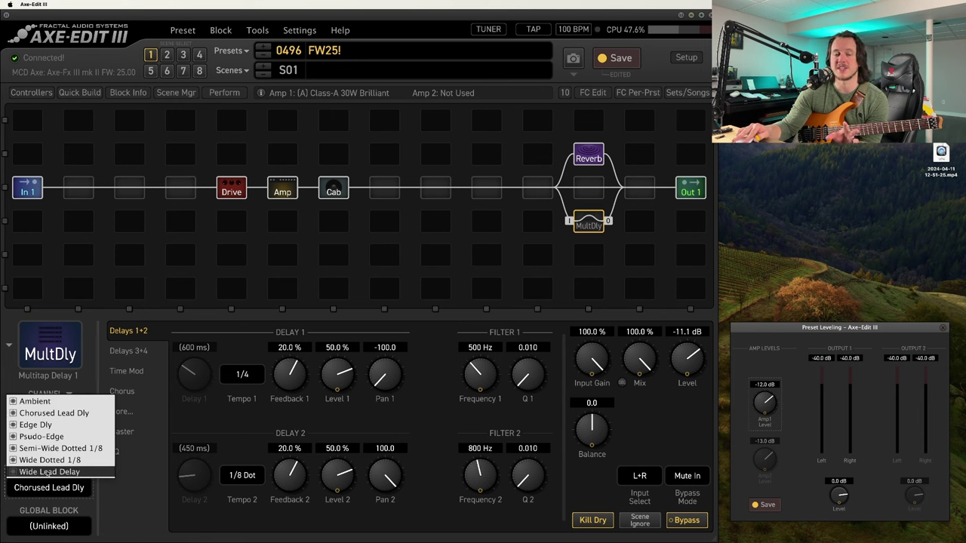
{"action": "left_click", "coordinate": [49, 472]}
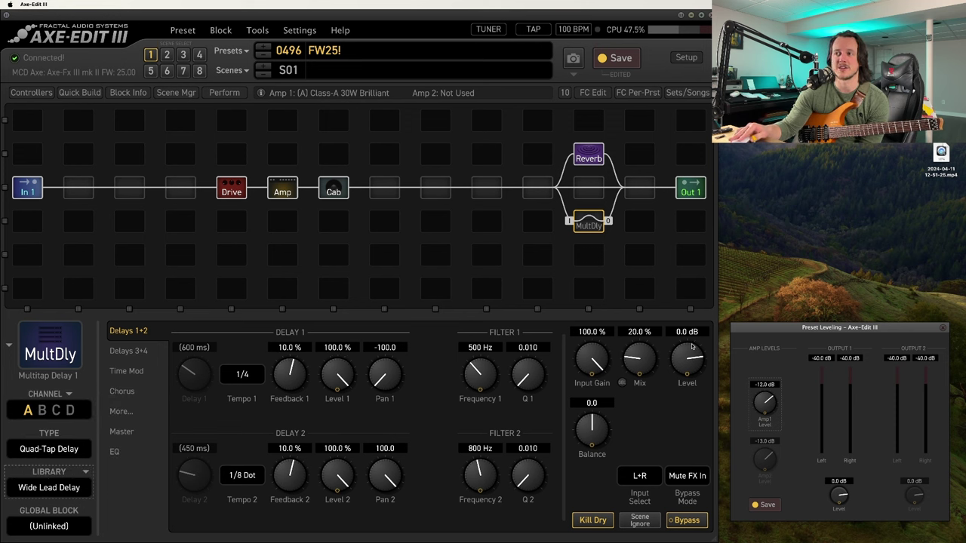
Enable the delay's Kill Dry, set Bypass Mode to Mute In, and lower Mix to 8.2%.
{"action": "left_click", "coordinate": [593, 520]}
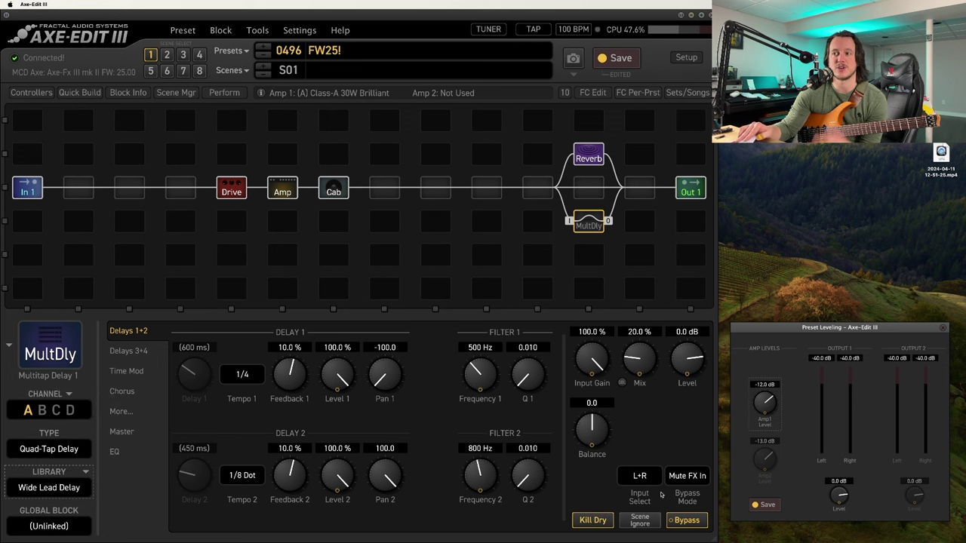
{"action": "left_click", "coordinate": [701, 483]}
{"action": "left_click", "coordinate": [693, 437]}
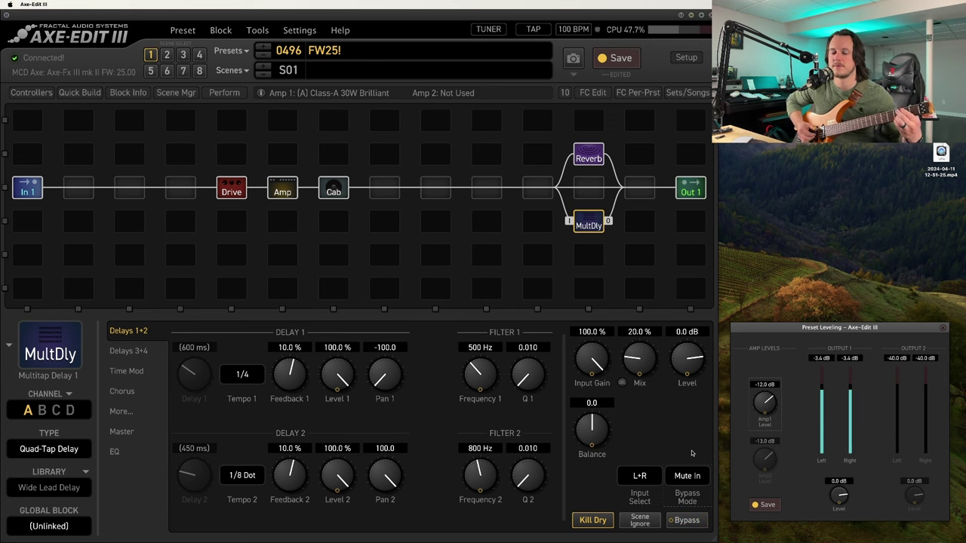
{"action": "scroll", "coordinate": [626, 364], "scroll_direction": "down", "scroll_amount": 4}
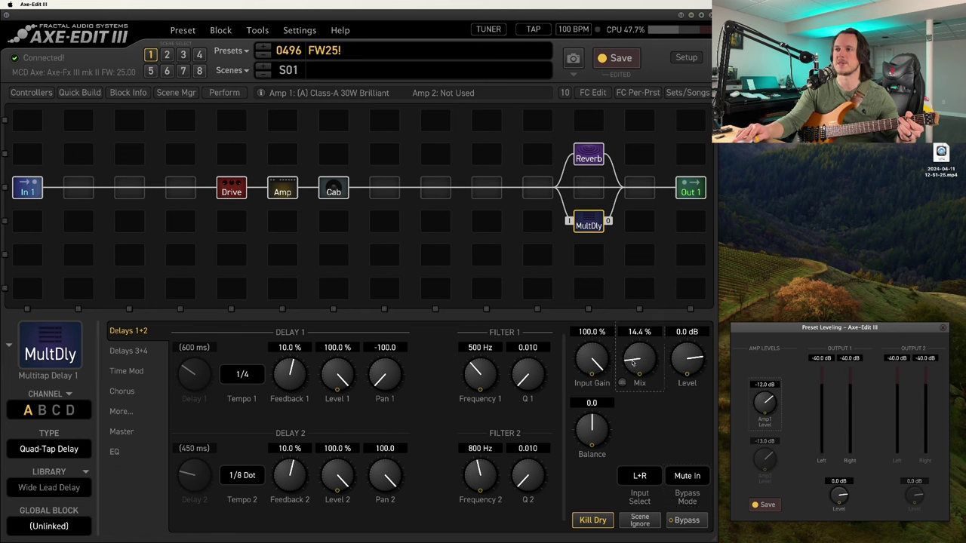
{"action": "scroll", "coordinate": [625, 364], "scroll_direction": "down", "scroll_amount": 2}
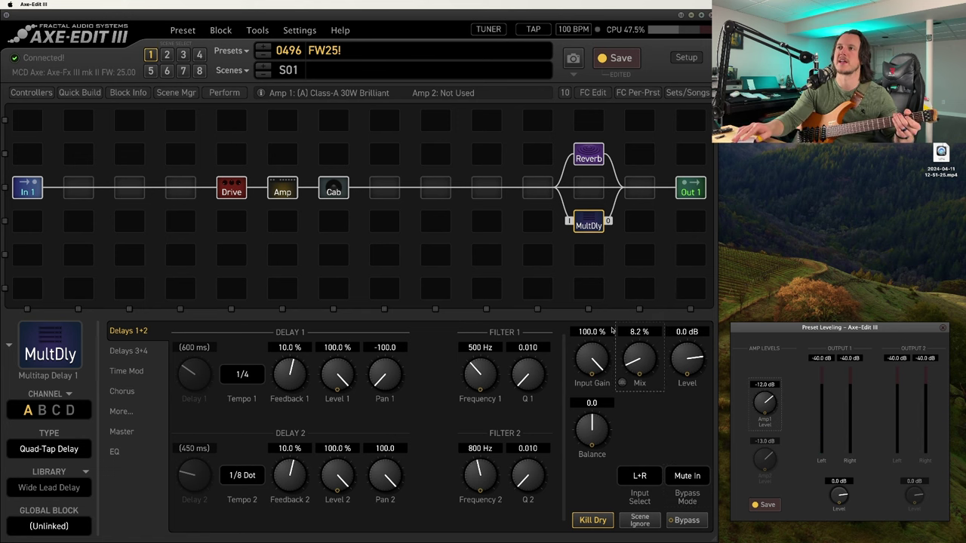
Shorten the reverb's Time to 1.29 sec.
{"action": "left_click", "coordinate": [589, 155]}
{"action": "scroll", "coordinate": [181, 388], "scroll_direction": "down", "scroll_amount": 5}
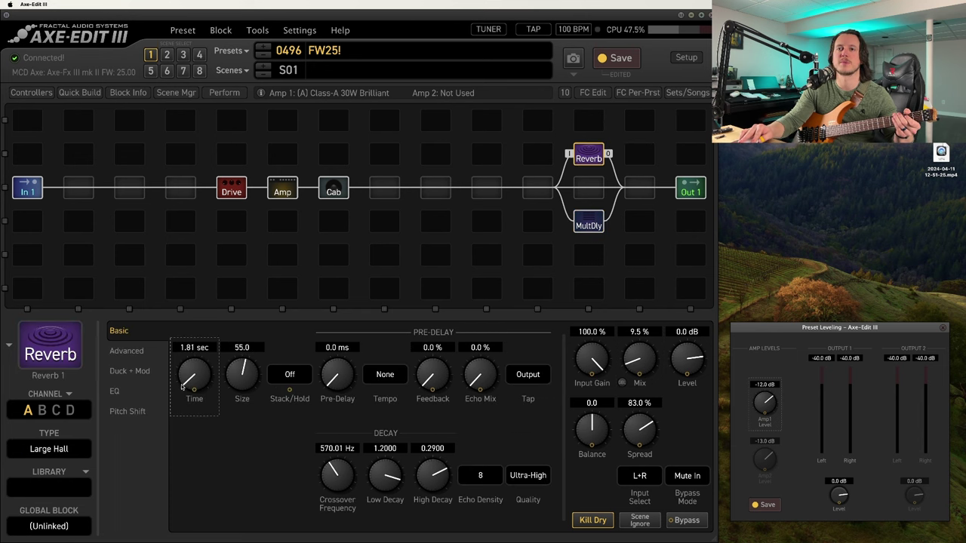
{"action": "scroll", "coordinate": [181, 387], "scroll_direction": "up", "scroll_amount": 2}
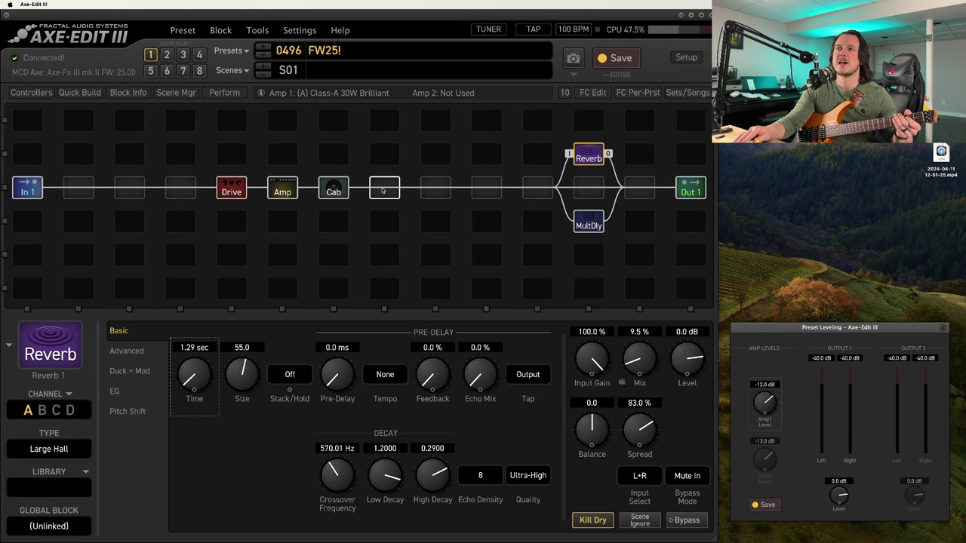
Insert Compressor 1 after the Cab and load the Light Post library preset.
{"action": "right_click", "coordinate": [383, 191]}
{"action": "mouse_move", "coordinate": [433, 255]}
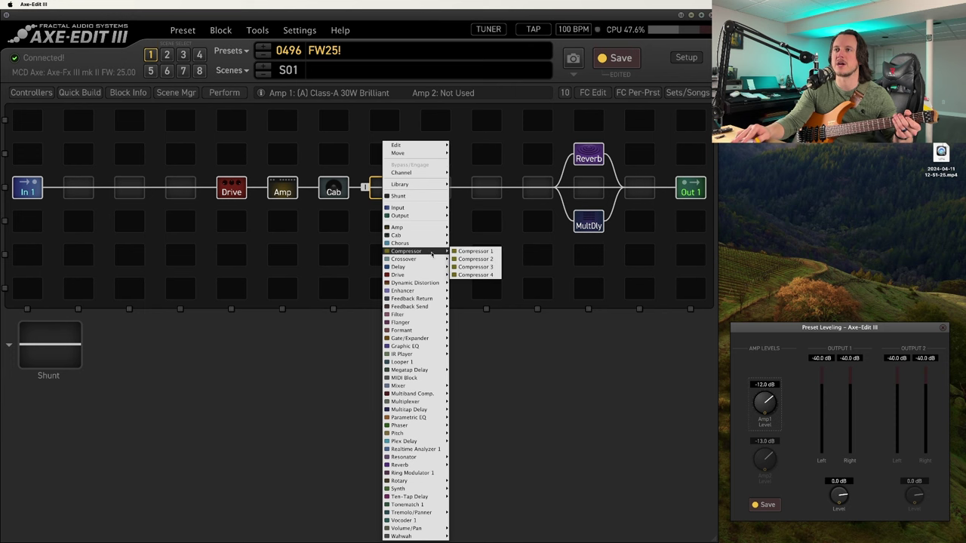
{"action": "left_click", "coordinate": [475, 251]}
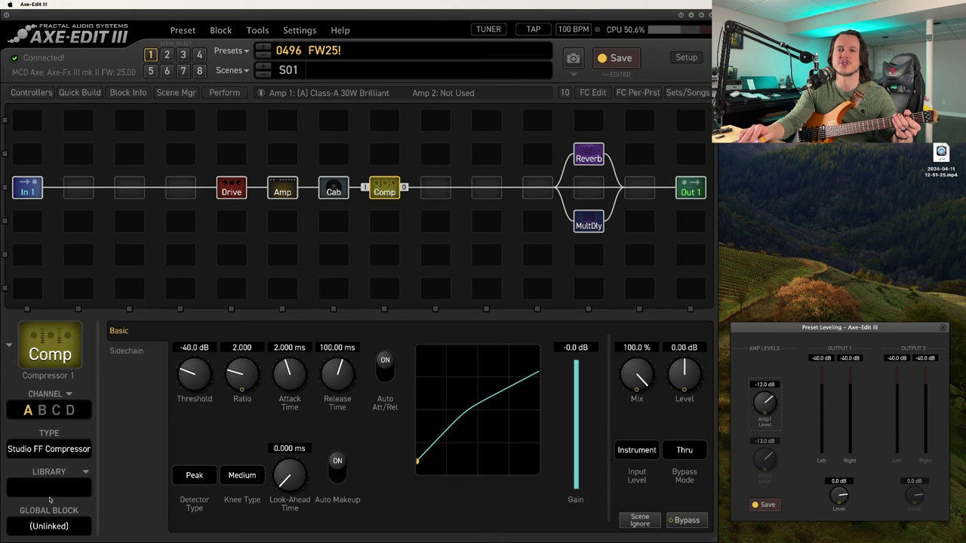
{"action": "left_click", "coordinate": [56, 490]}
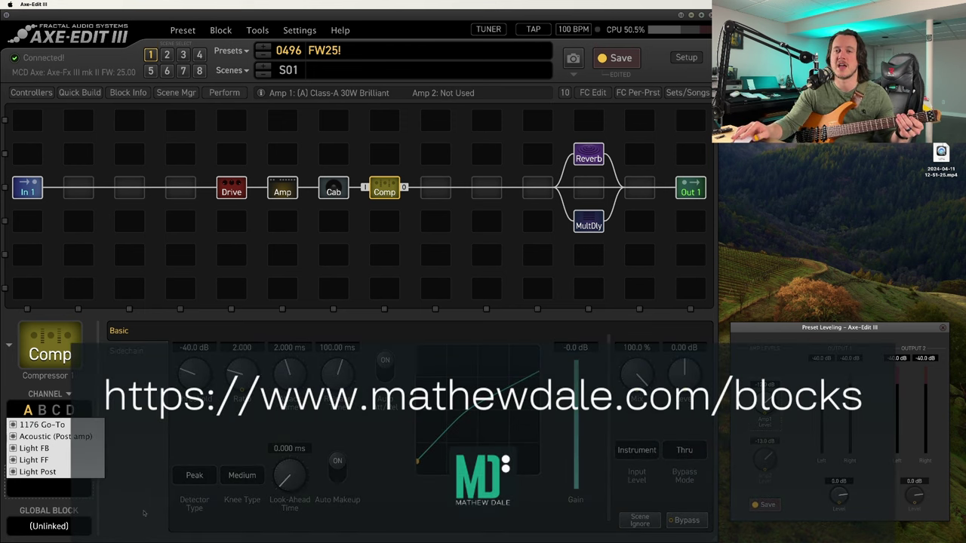
{"action": "left_click", "coordinate": [34, 473]}
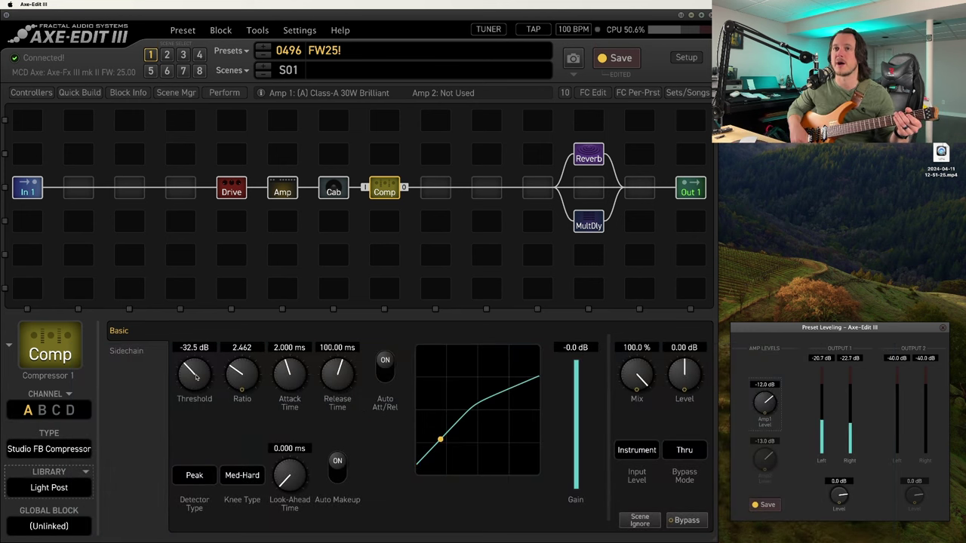
{"action": "left_click", "coordinate": [232, 189]}
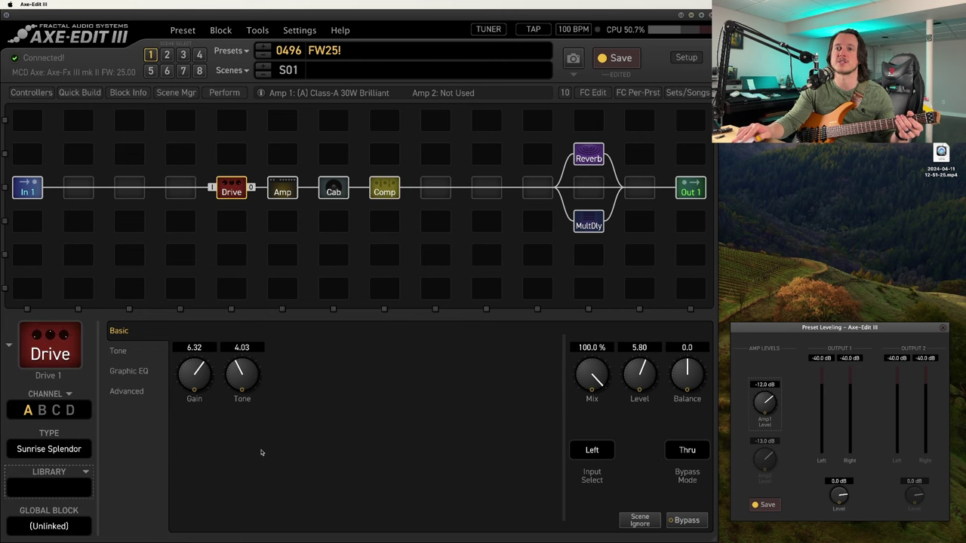
Raise the Sunrise Splendor drive's Gain from 6.32 to 6.39.
{"action": "scroll", "coordinate": [219, 383], "scroll_direction": "up", "scroll_amount": 3}
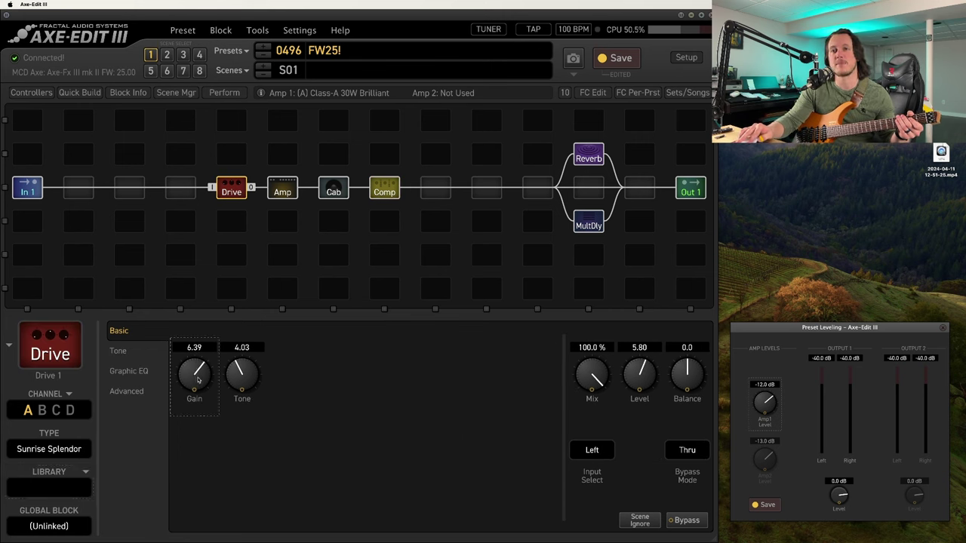